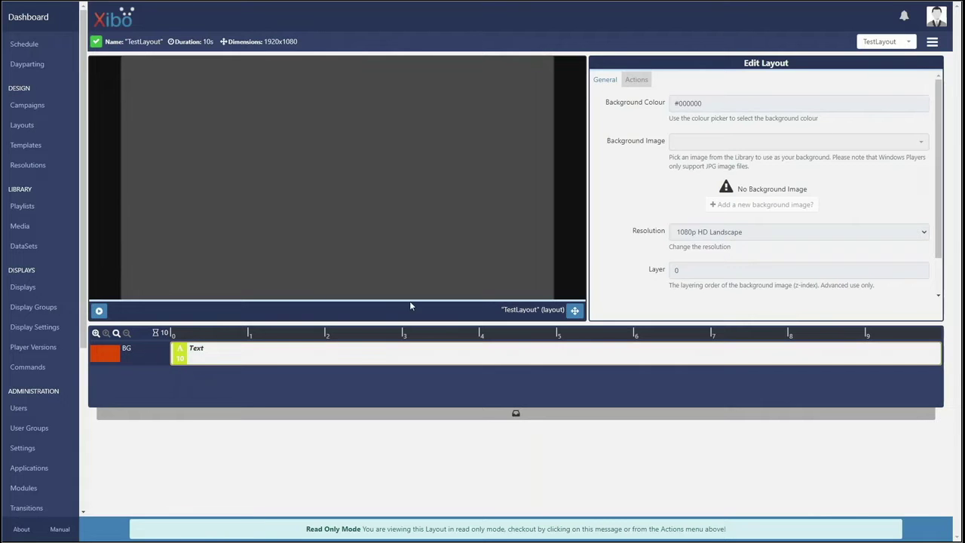
# Check out TestLayout for editing and add a wide rectangular region in the left half of the layout canvas
pyautogui.click(932, 42)
pyautogui.click(911, 63)
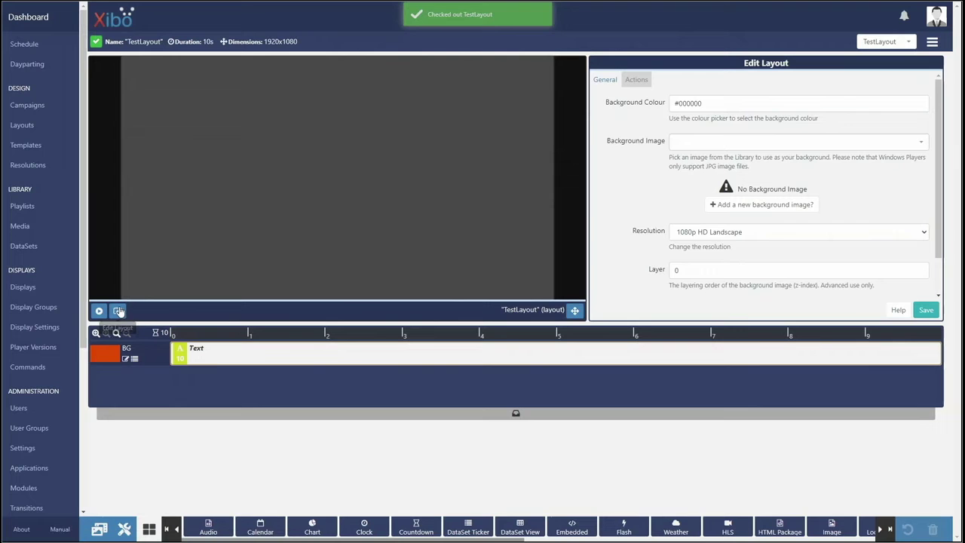
pyautogui.click(117, 311)
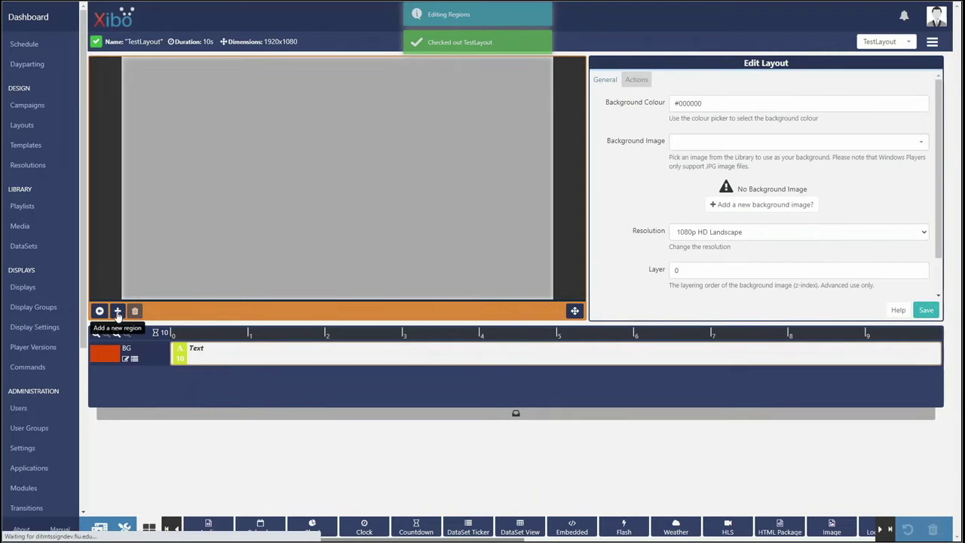
pyautogui.click(117, 312)
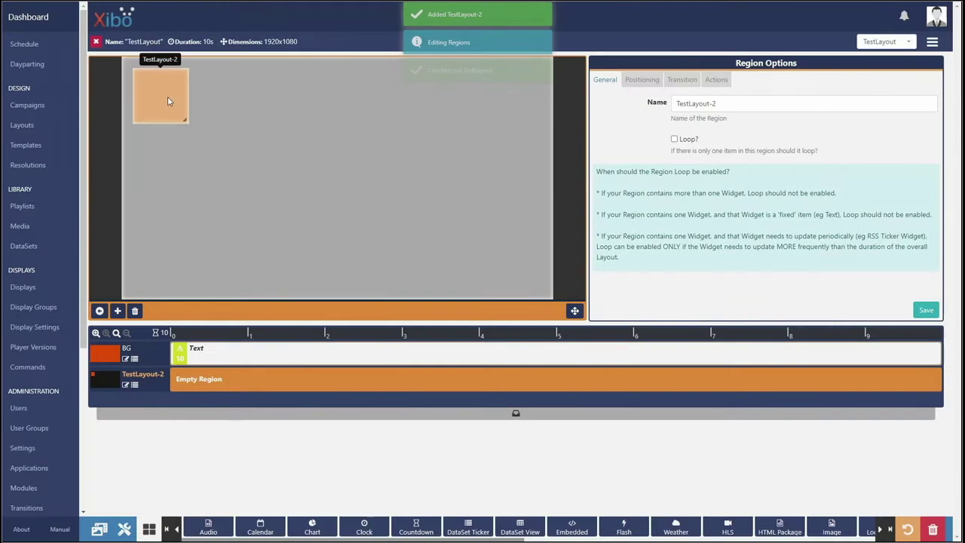
pyautogui.moveTo(172, 150); pyautogui.dragTo(261, 208)
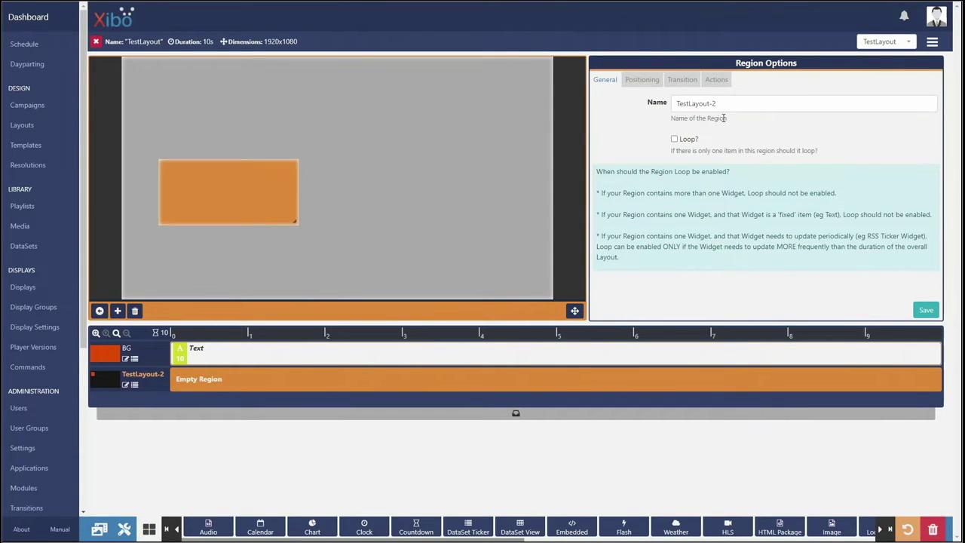
# Name the new region button-clock and save its options
pyautogui.moveTo(726, 105); pyautogui.dragTo(646, 102)
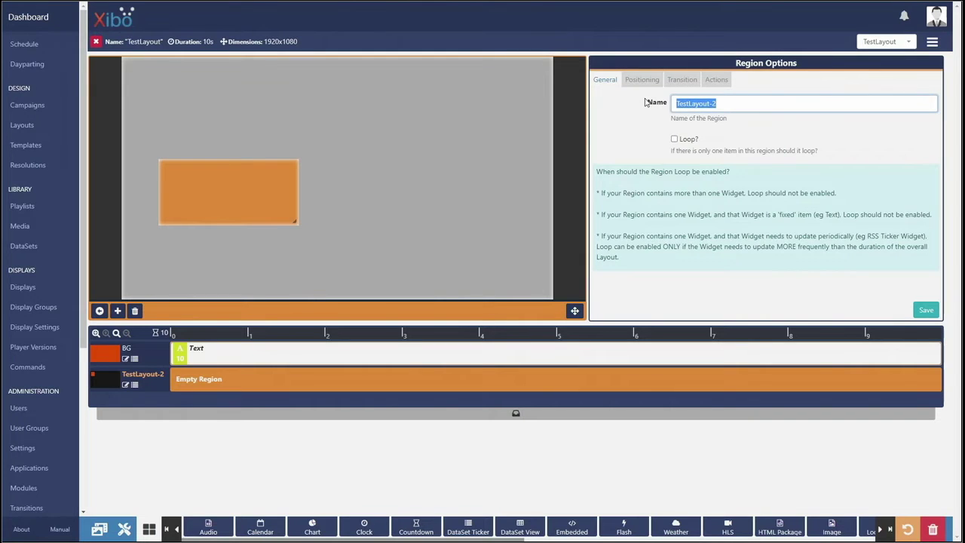
pyautogui.write('bu')
pyautogui.press('Down')
pyautogui.click(702, 124)
pyautogui.click(924, 311)
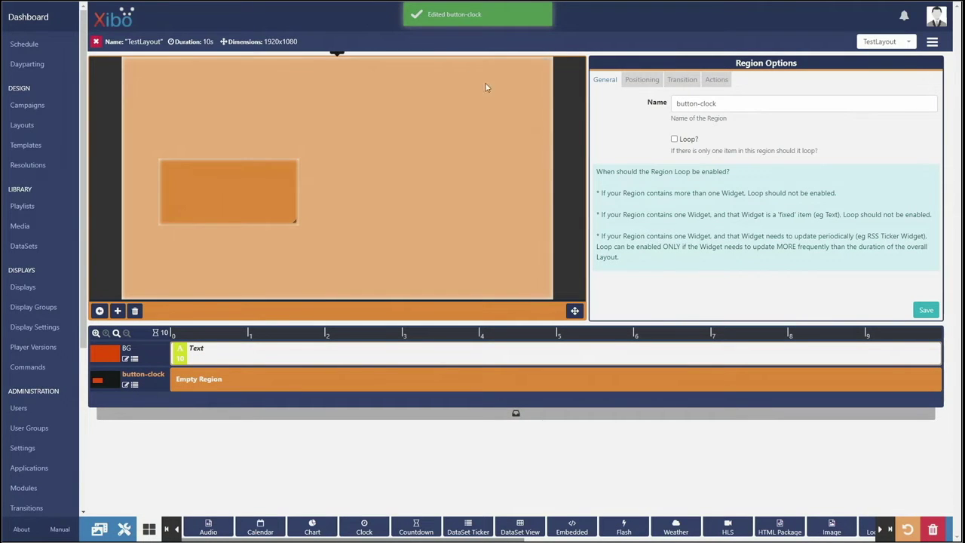
# Add a second, larger region in the right half of the canvas, beside the button-clock region
pyautogui.click(118, 311)
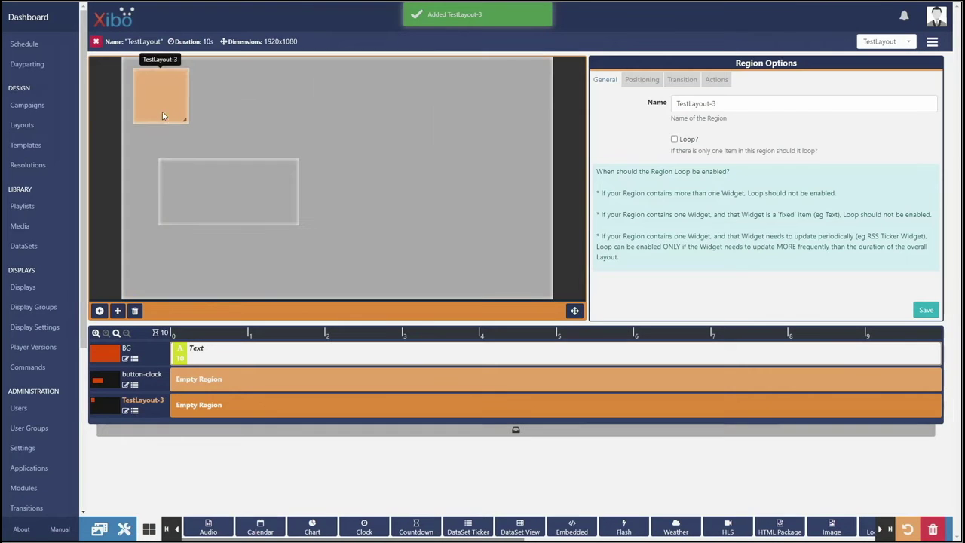
pyautogui.moveTo(197, 106); pyautogui.dragTo(519, 241)
pyautogui.moveTo(463, 187); pyautogui.dragTo(464, 204)
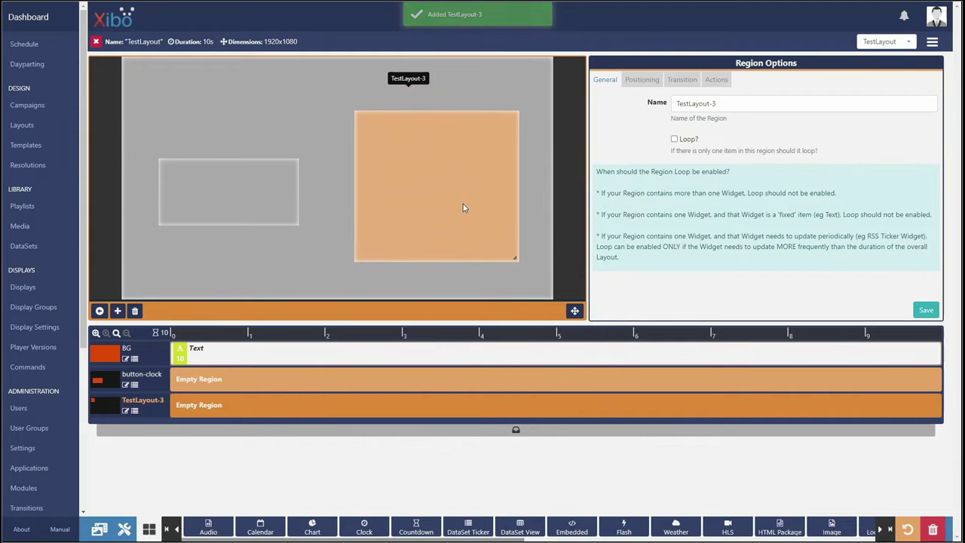
# Name the larger region Clock-Area and save its options
pyautogui.click(730, 105)
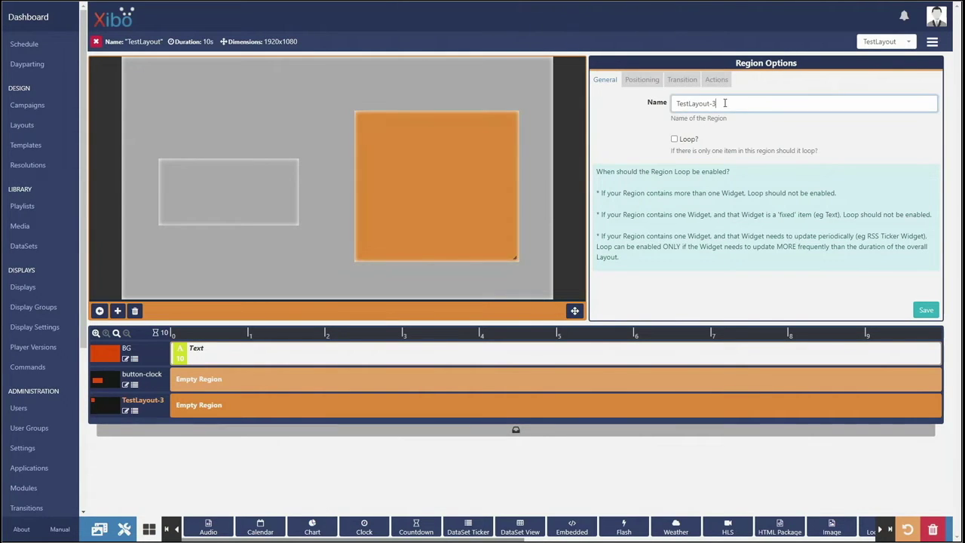
pyautogui.write('Cl')
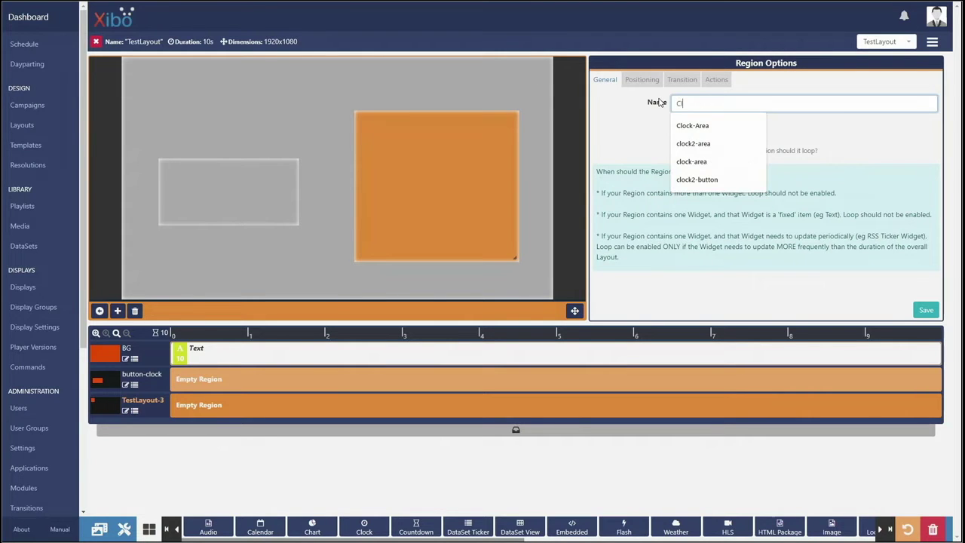
pyautogui.press('Down')
pyautogui.press('Return')
pyautogui.click(926, 310)
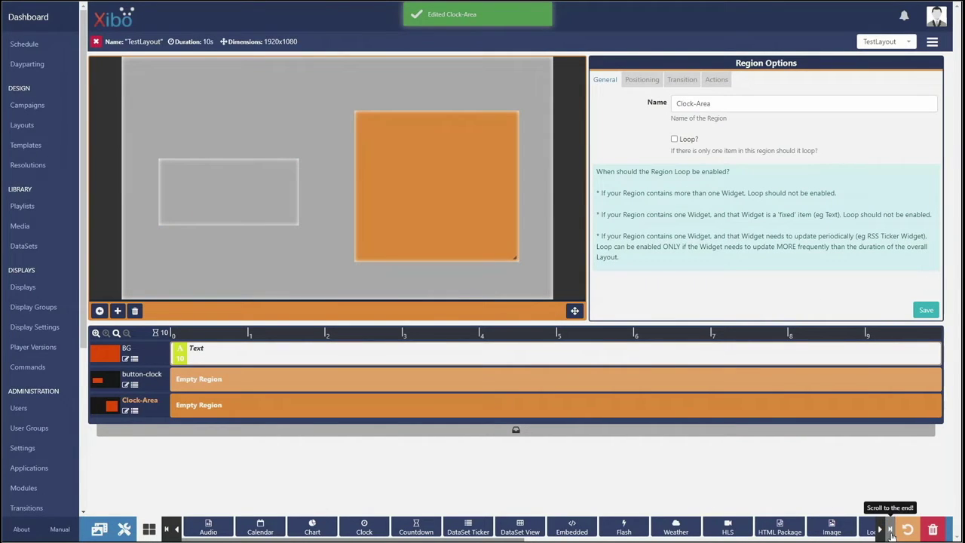
# Add a Text widget to the button-clock region and try to save it without any text
pyautogui.click(891, 530)
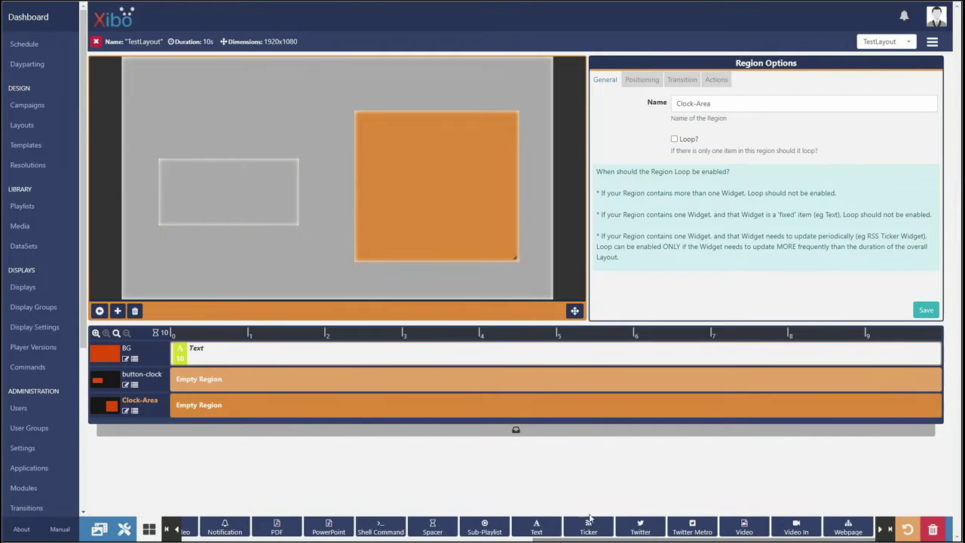
pyautogui.moveTo(536, 526); pyautogui.dragTo(263, 383)
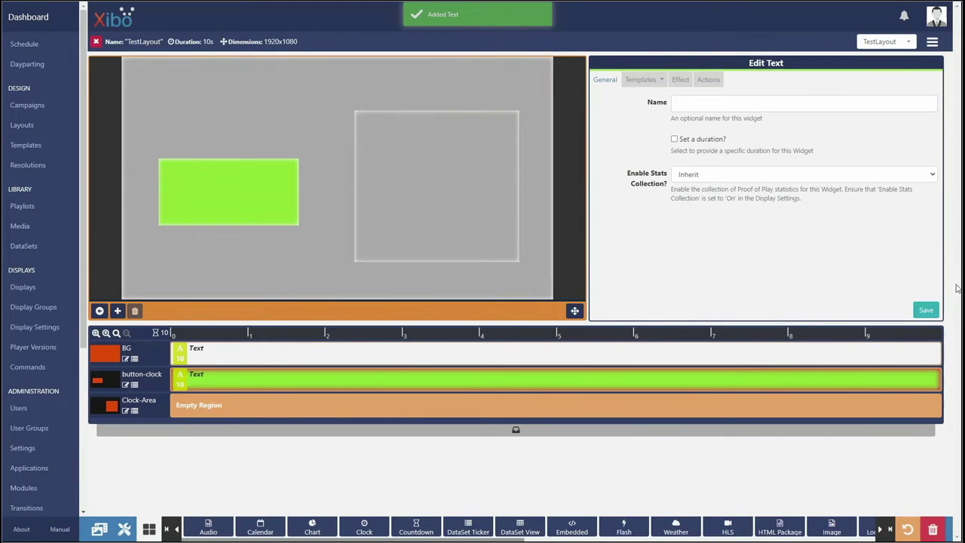
pyautogui.click(926, 310)
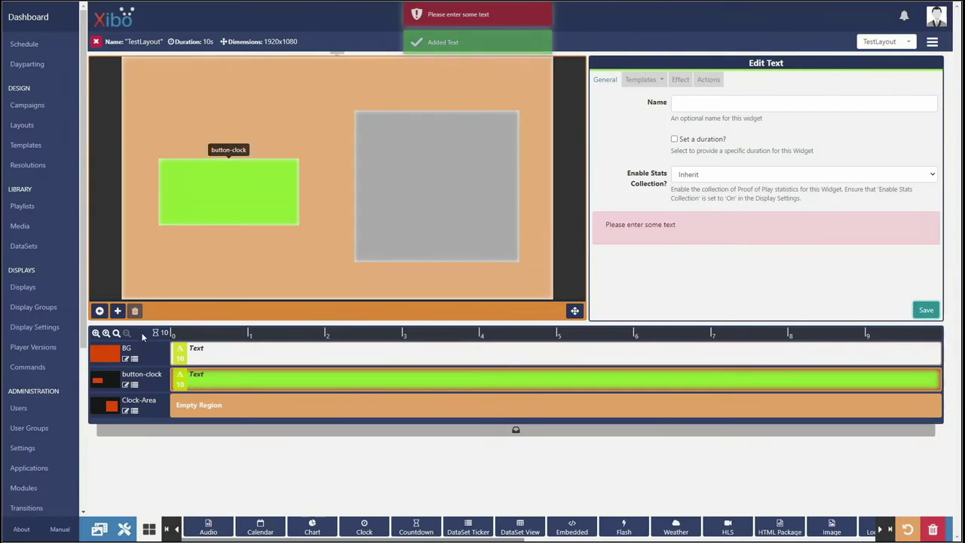
# Leave region editing and enter the text "Clock" in the button-clock region's Text widget with the inline editor
pyautogui.click(99, 310)
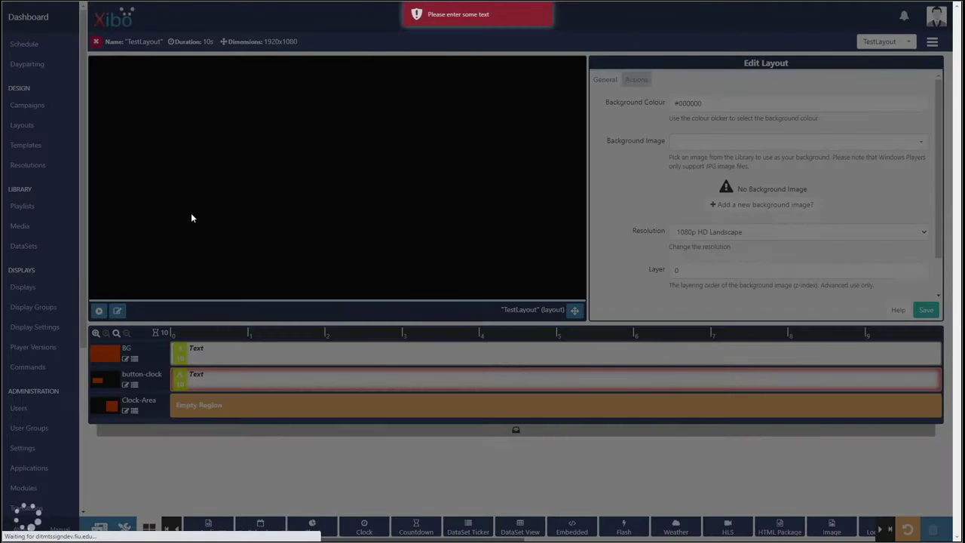
pyautogui.click(228, 190)
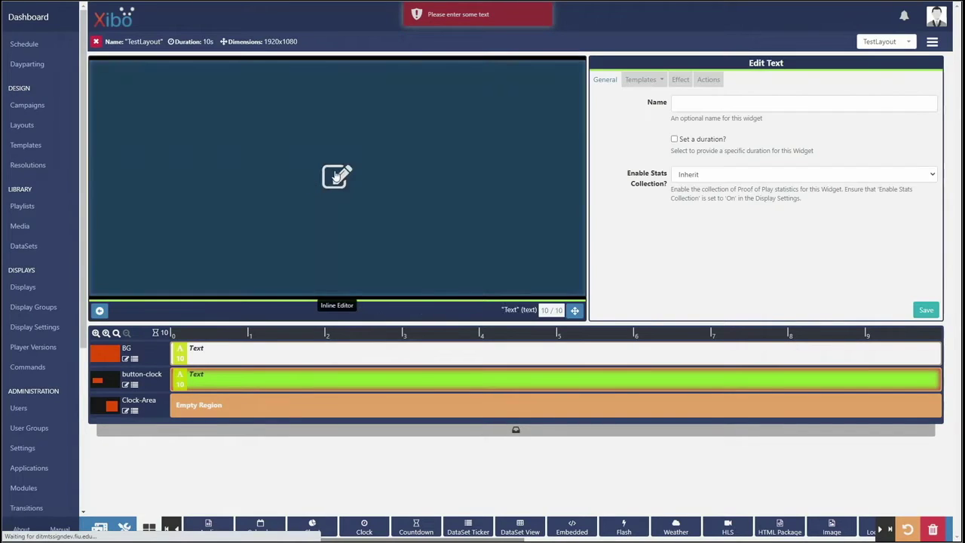
pyautogui.click(338, 177)
pyautogui.hotkey('ctrl', 'a')
pyautogui.write('Clock')
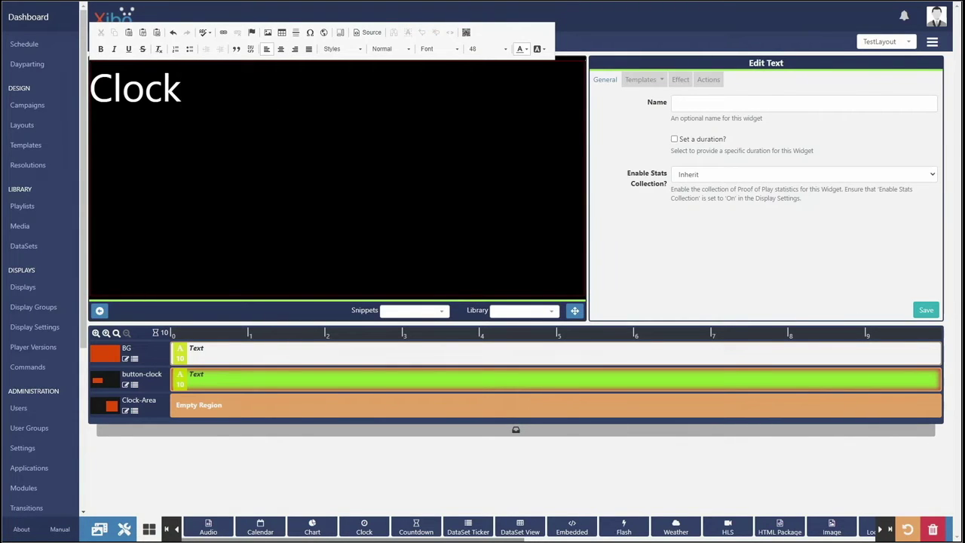
# Format the "Clock" text at size 144, centred and bold, save the widget and return to the layout view
pyautogui.hotkey('ctrl', 'a')
pyautogui.click(487, 48)
pyautogui.scroll(1, 502, 117)
pyautogui.scroll(-2, 499, 120)
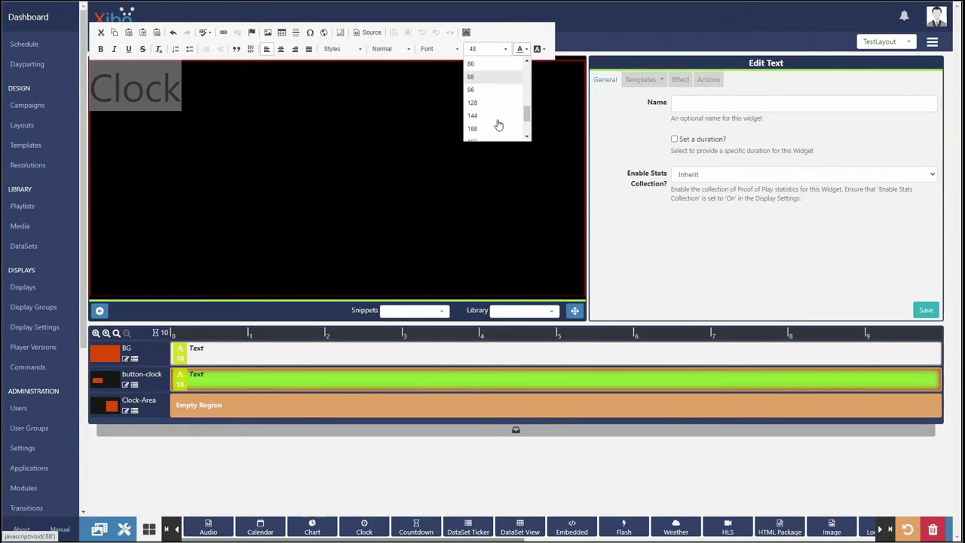
pyautogui.click(500, 108)
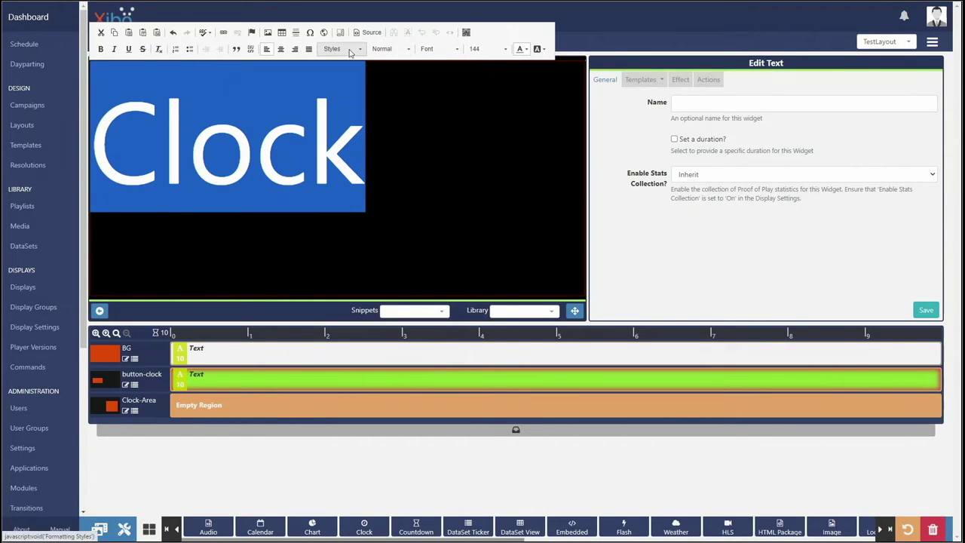
pyautogui.click(281, 49)
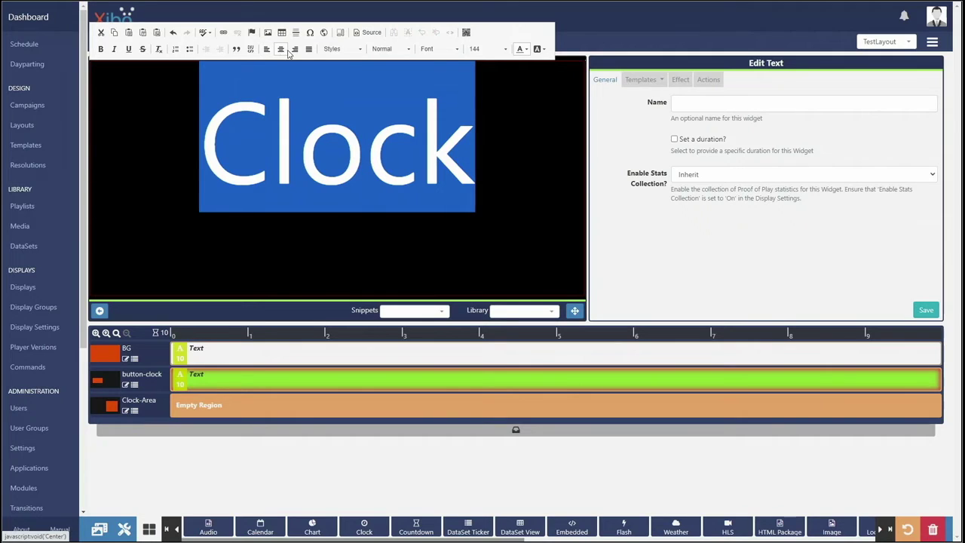
pyautogui.click(100, 49)
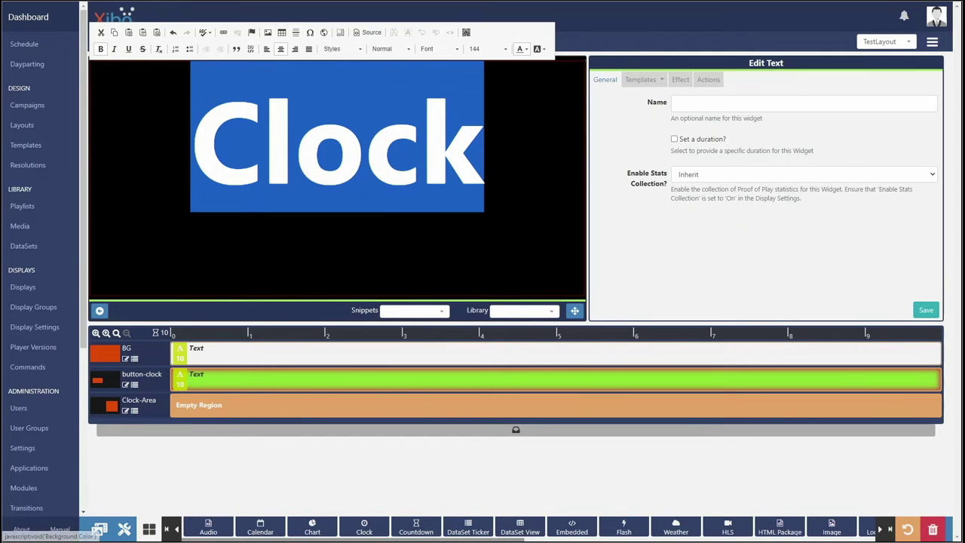
pyautogui.click(562, 83)
pyautogui.click(926, 310)
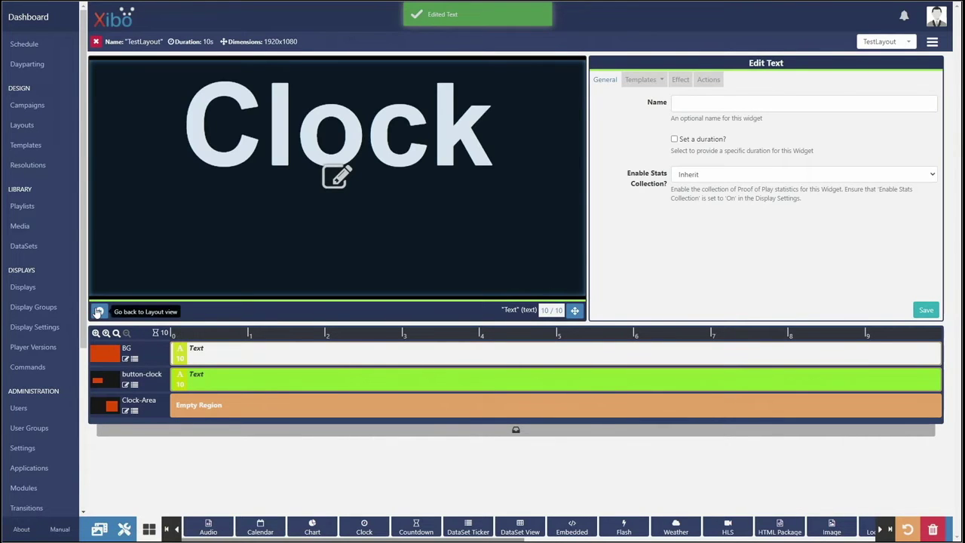
pyautogui.click(99, 311)
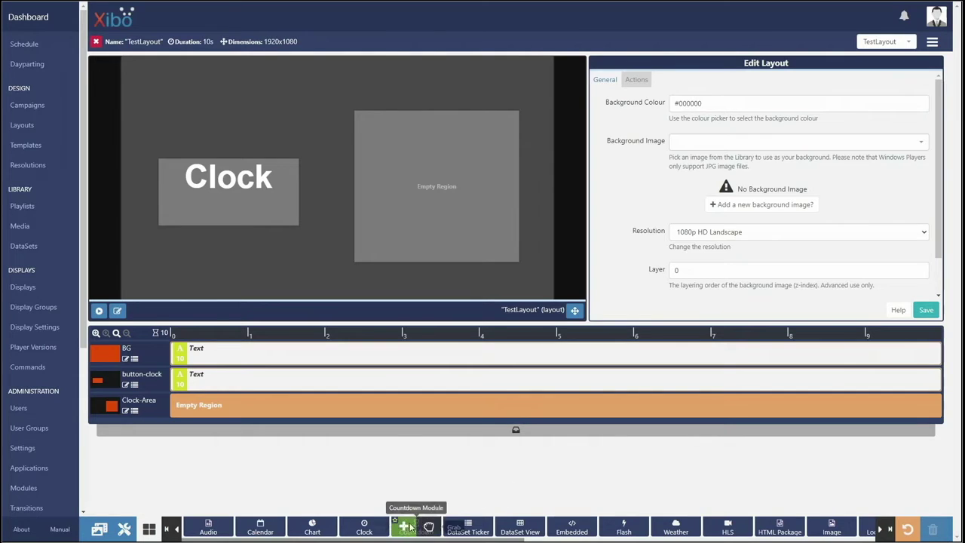
# Open the layout's drawer and add a Clock widget to it for use as an action target
pyautogui.click(386, 530)
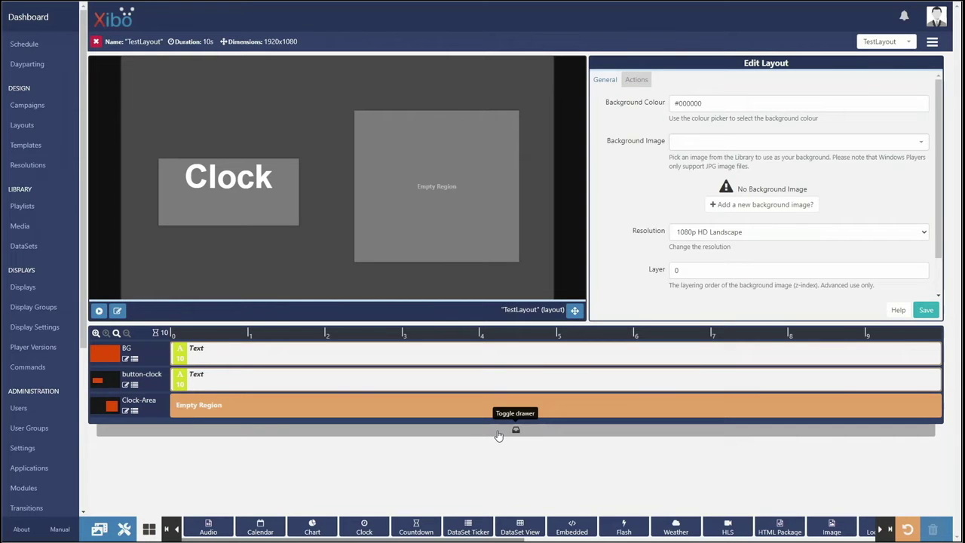
pyautogui.click(498, 435)
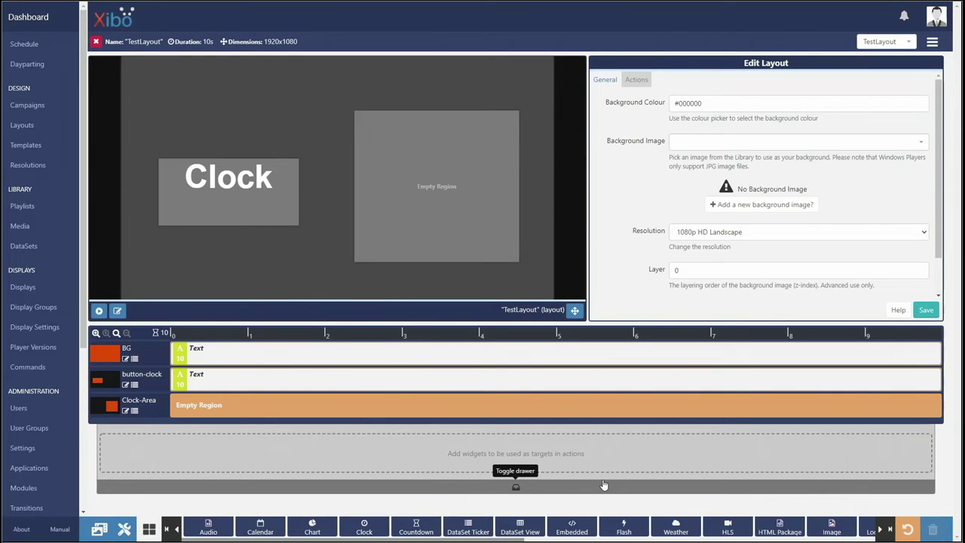
pyautogui.moveTo(377, 526)
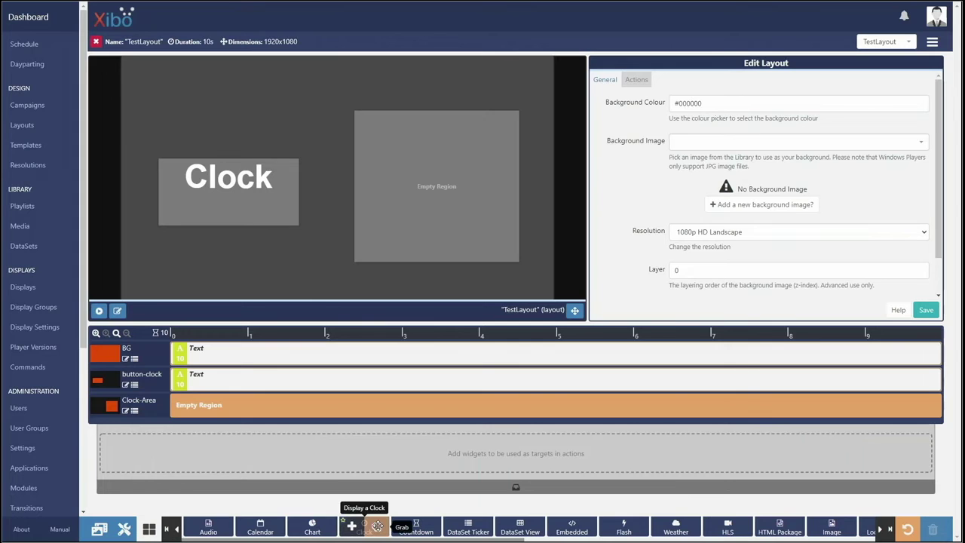
pyautogui.moveTo(377, 526); pyautogui.dragTo(408, 456)
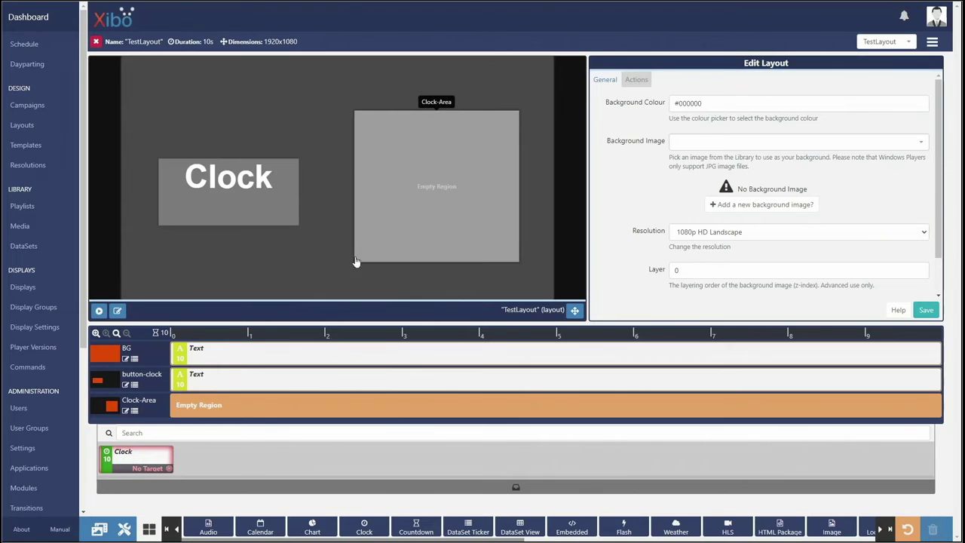
# Set the drawer Clock widget's target region to Clock-Area, save it and return to the layout view
pyautogui.click(146, 463)
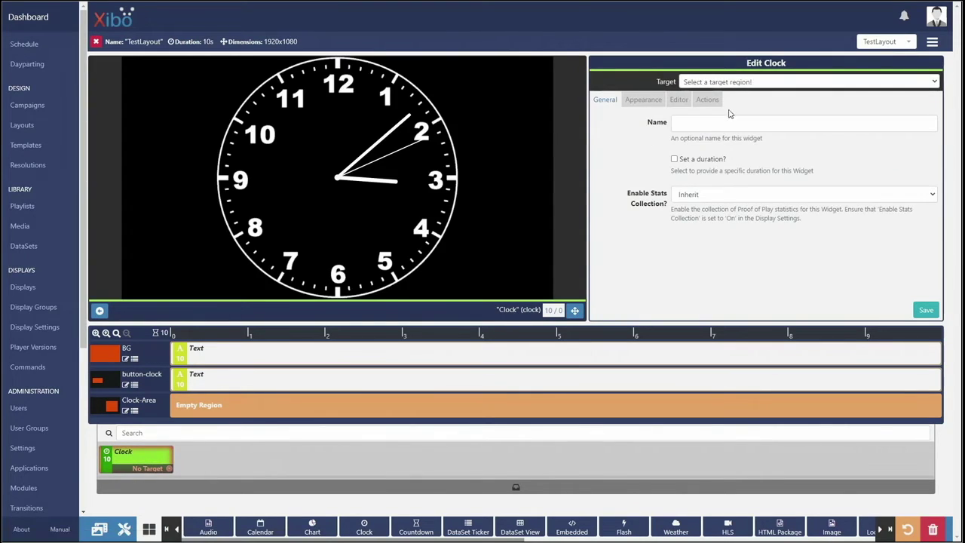
pyautogui.click(687, 82)
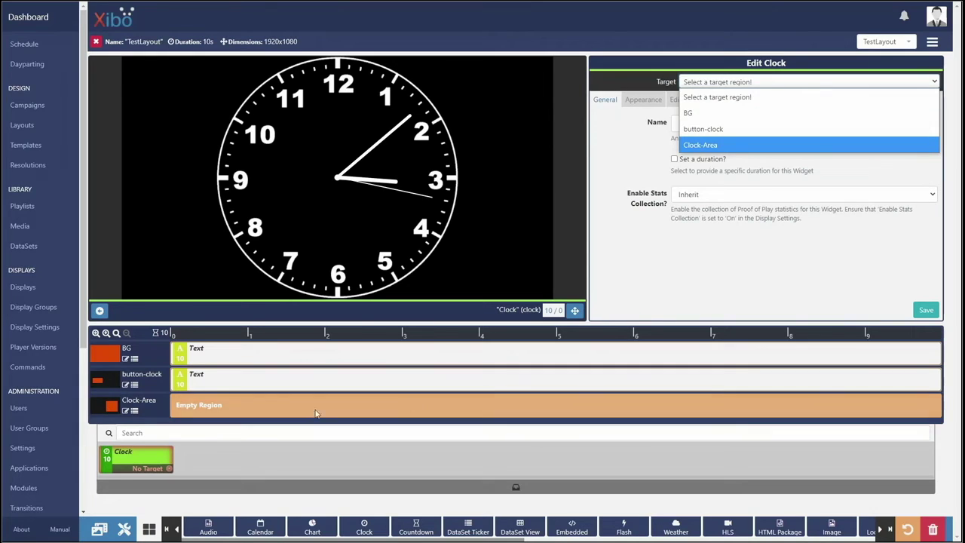
pyautogui.click(735, 146)
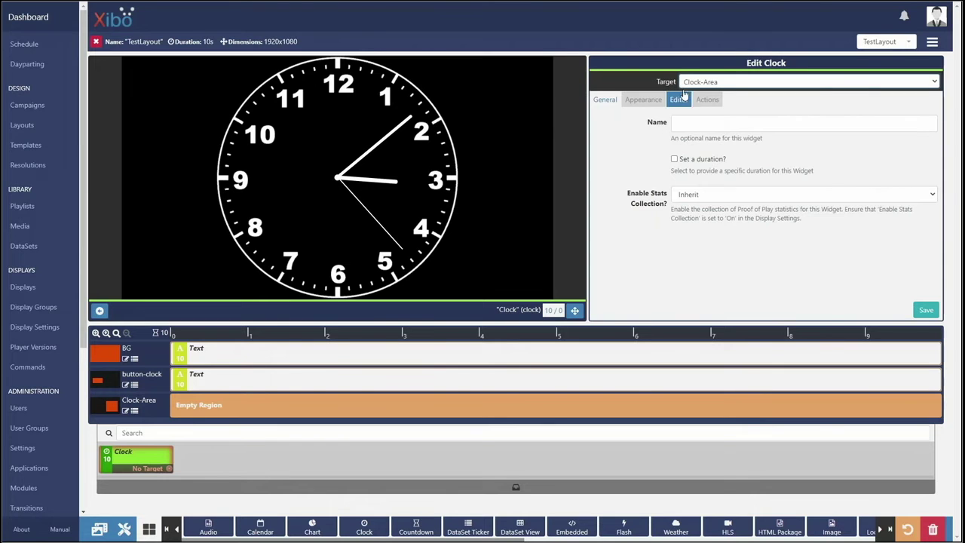
pyautogui.click(927, 310)
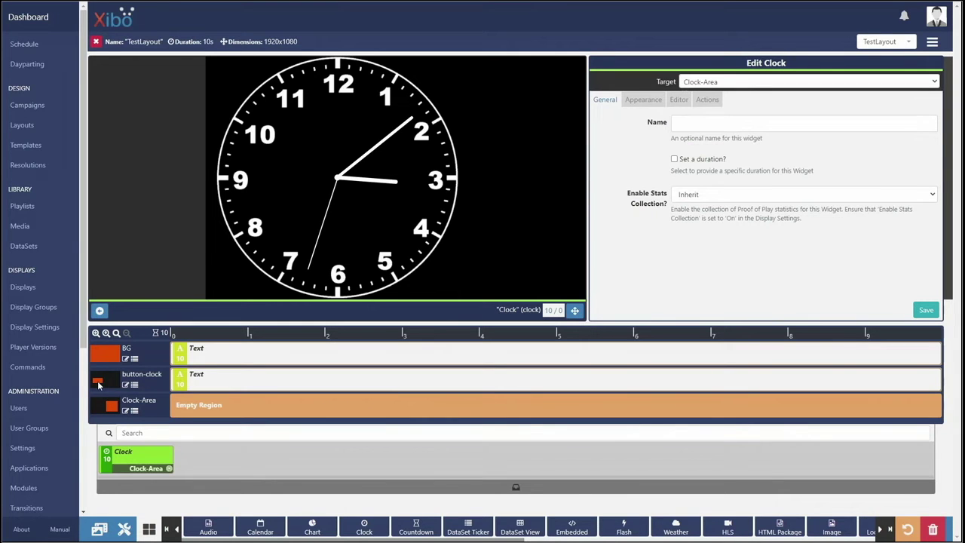
pyautogui.click(926, 310)
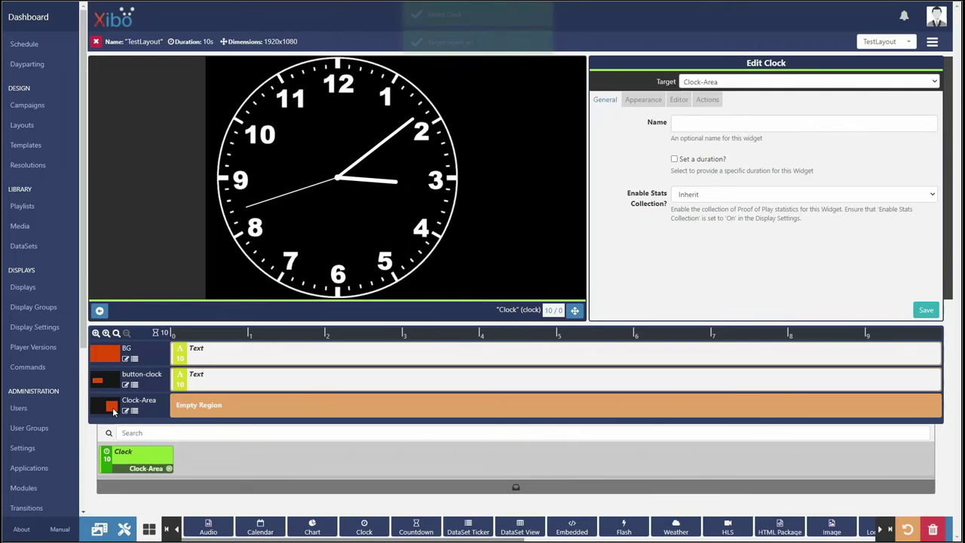
pyautogui.click(98, 312)
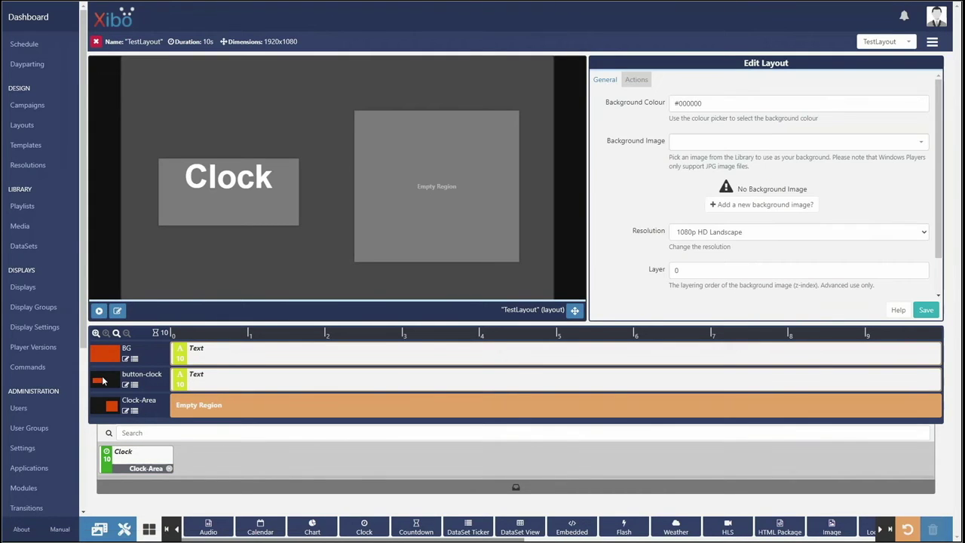
# Add a Touch/Click action to the button-clock region that navigates to the drawer's Clock [clock] widget, and save it
pyautogui.click(103, 382)
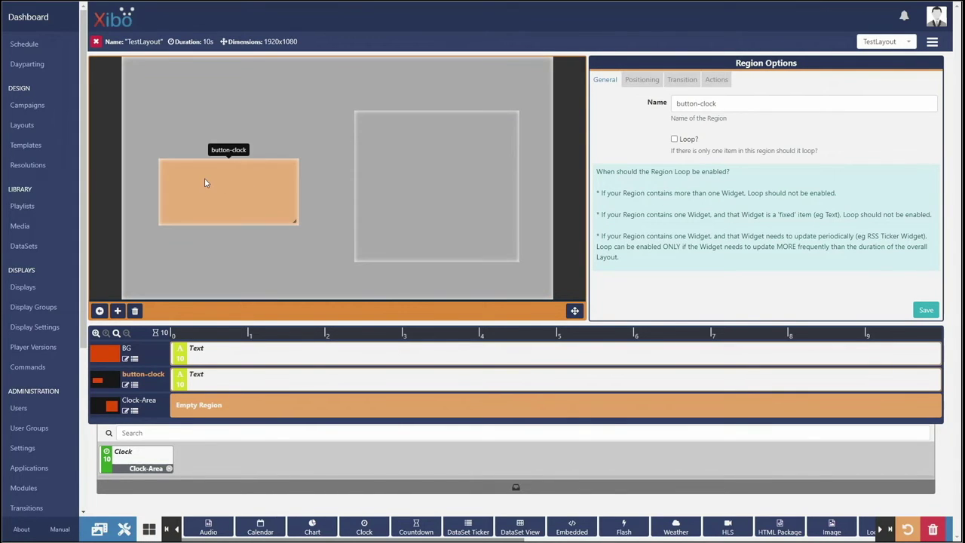
pyautogui.click(724, 82)
pyautogui.click(889, 311)
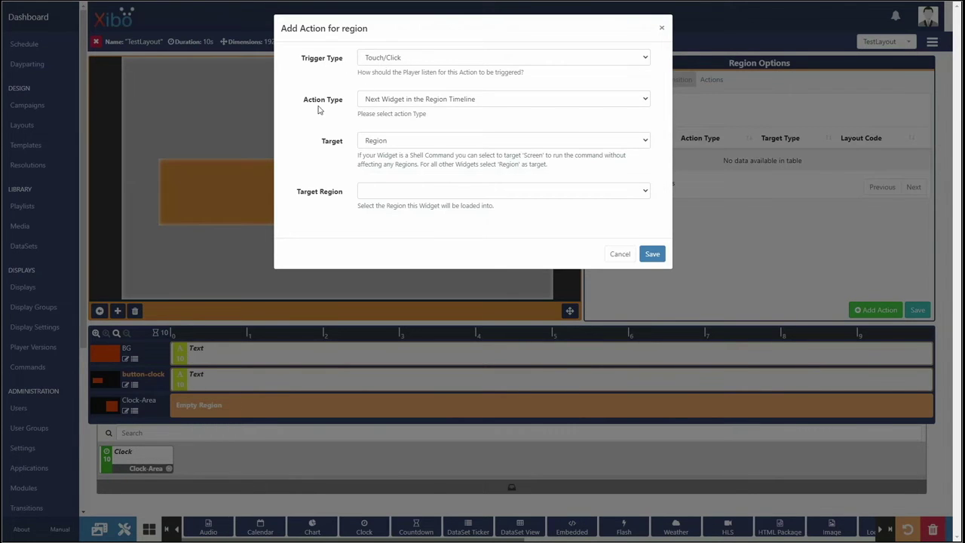
pyautogui.click(420, 100)
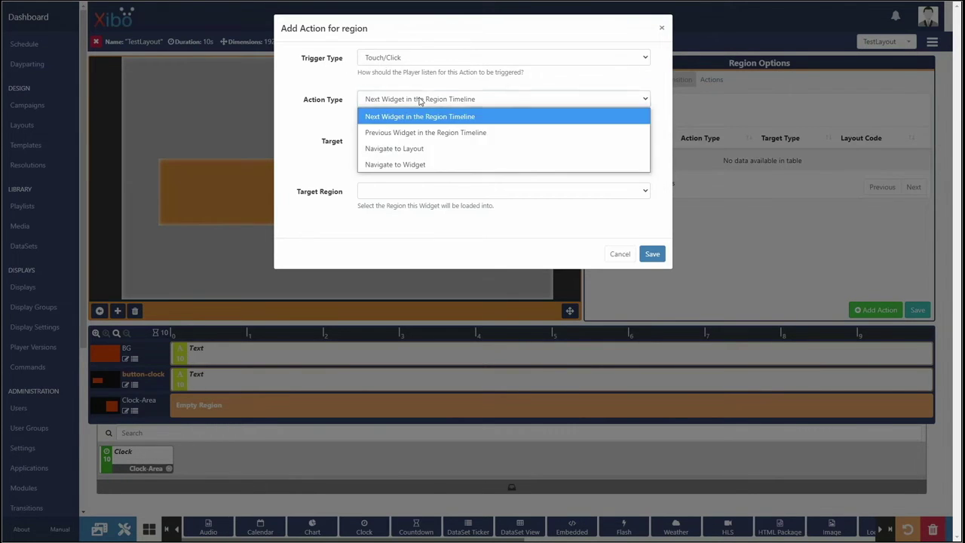
pyautogui.click(420, 166)
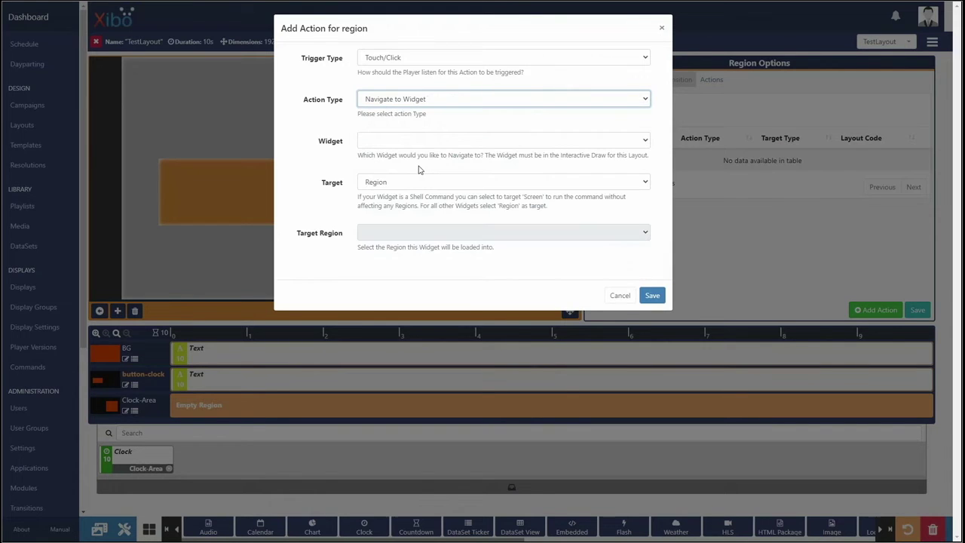
pyautogui.click(371, 142)
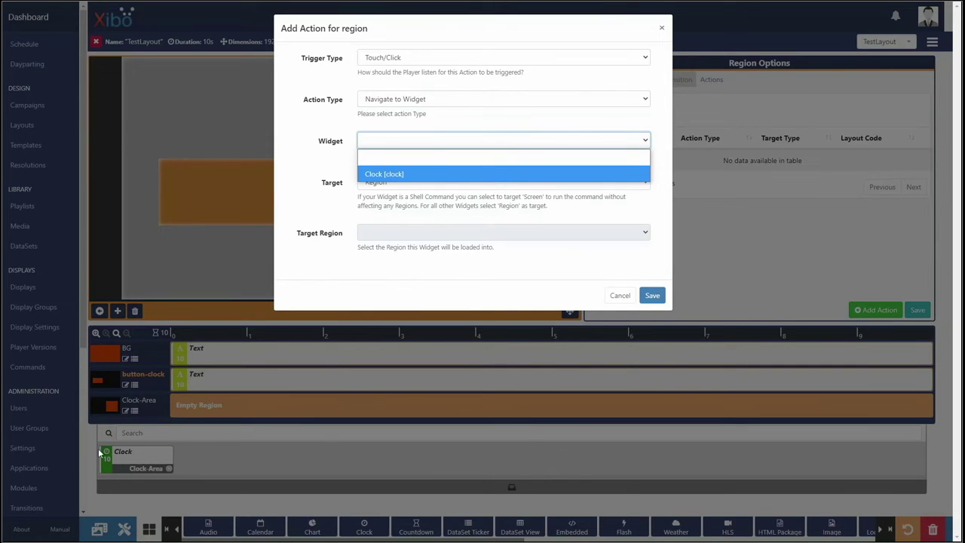
pyautogui.click(415, 175)
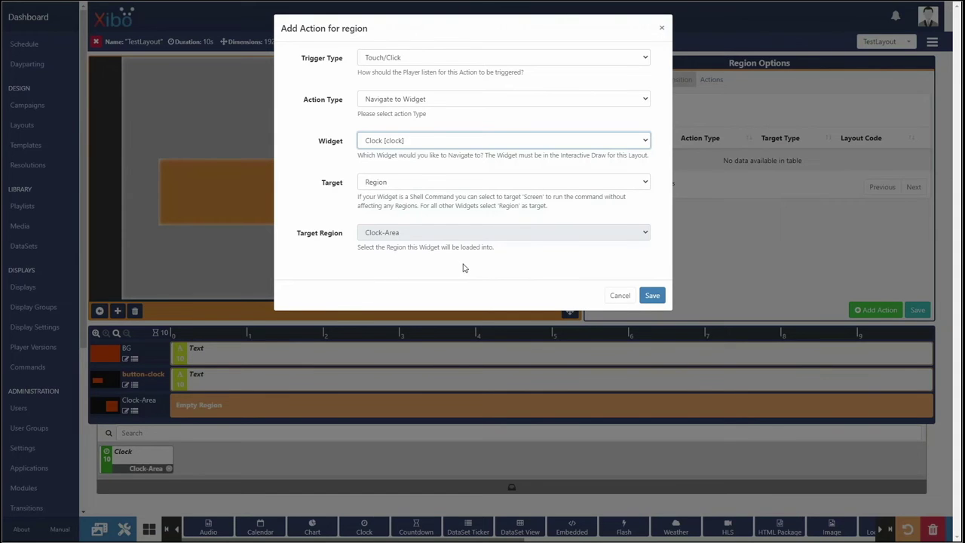
pyautogui.click(653, 296)
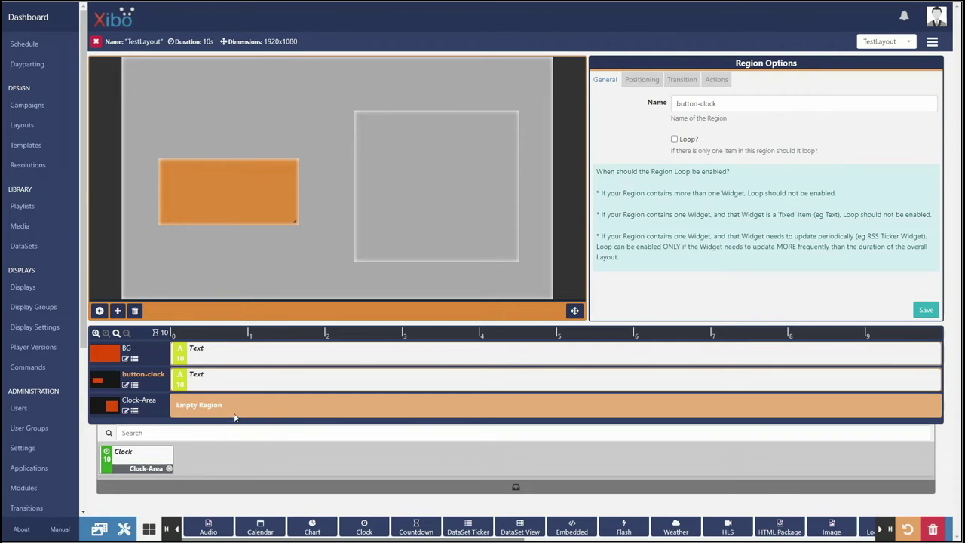
# Leave region editing and add a Text widget to the empty Clock-Area region
pyautogui.moveTo(97, 44)
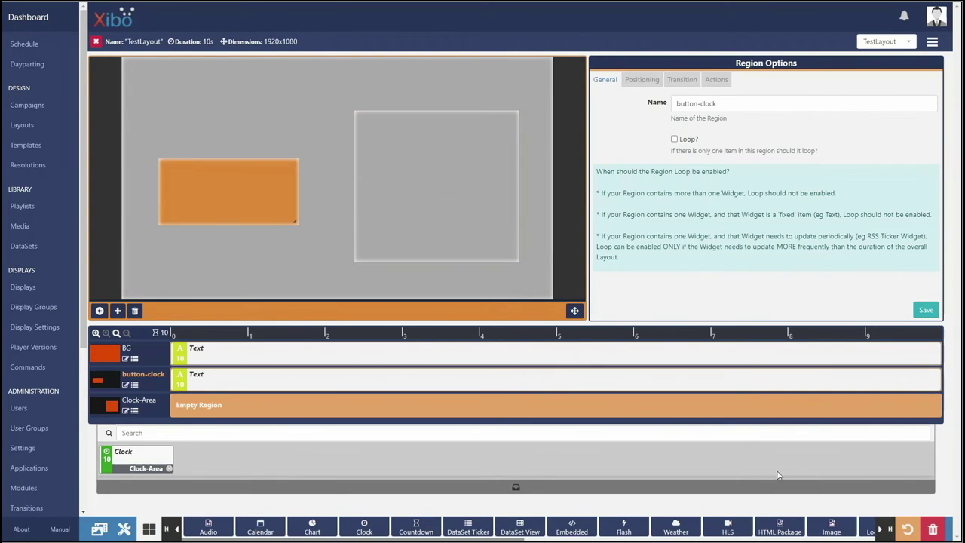
pyautogui.click(890, 533)
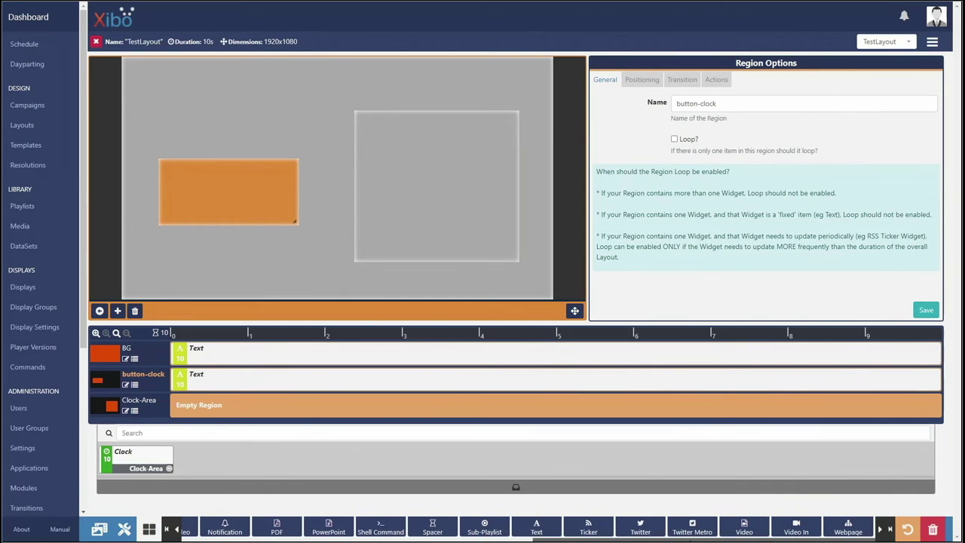
pyautogui.click(99, 311)
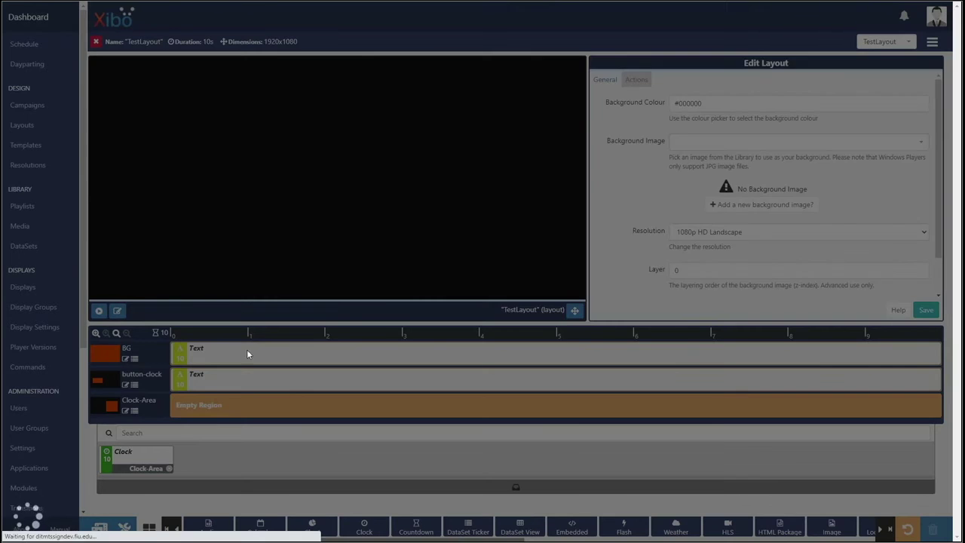
pyautogui.click(890, 531)
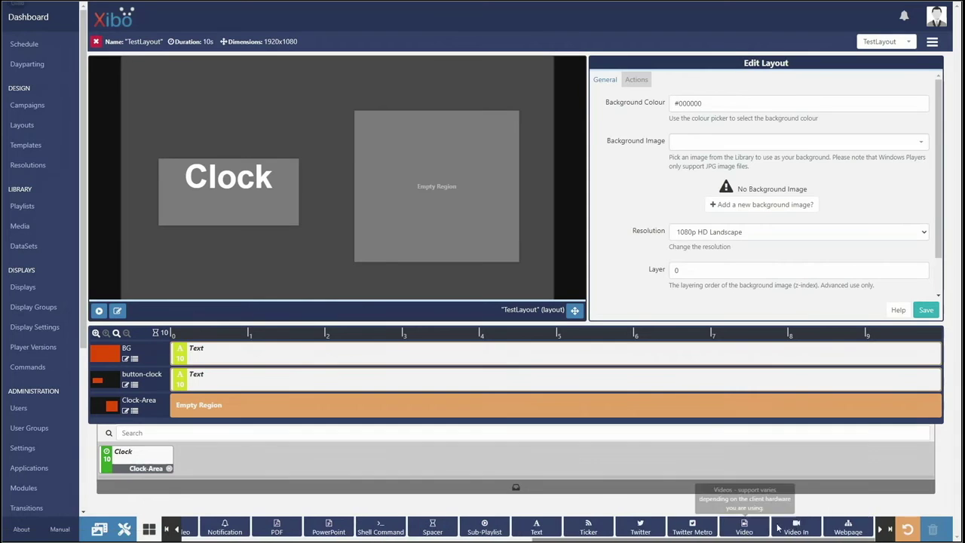
pyautogui.moveTo(585, 531); pyautogui.dragTo(385, 410)
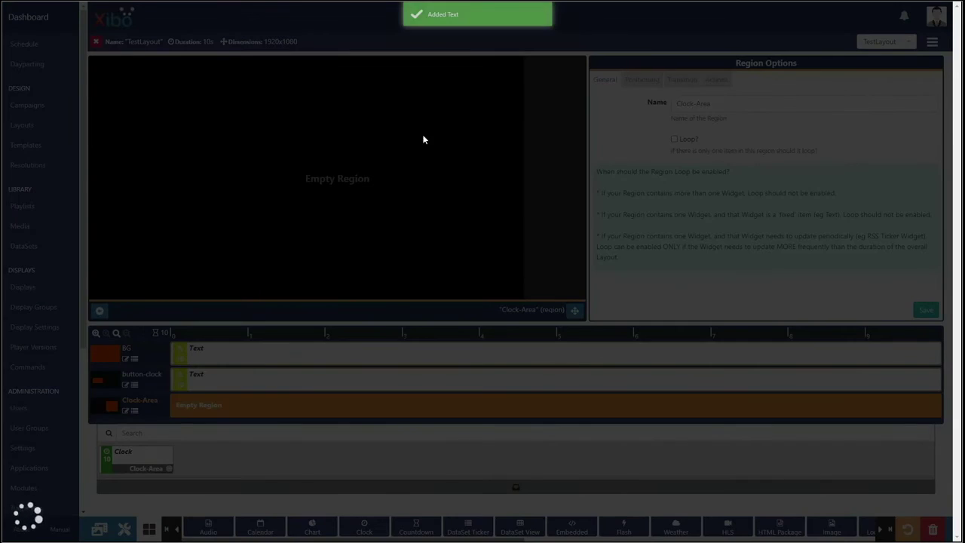
# Clear the placeholder text in Clock-Area's Text widget with the inline editor, save it and return to the layout view
pyautogui.click(337, 177)
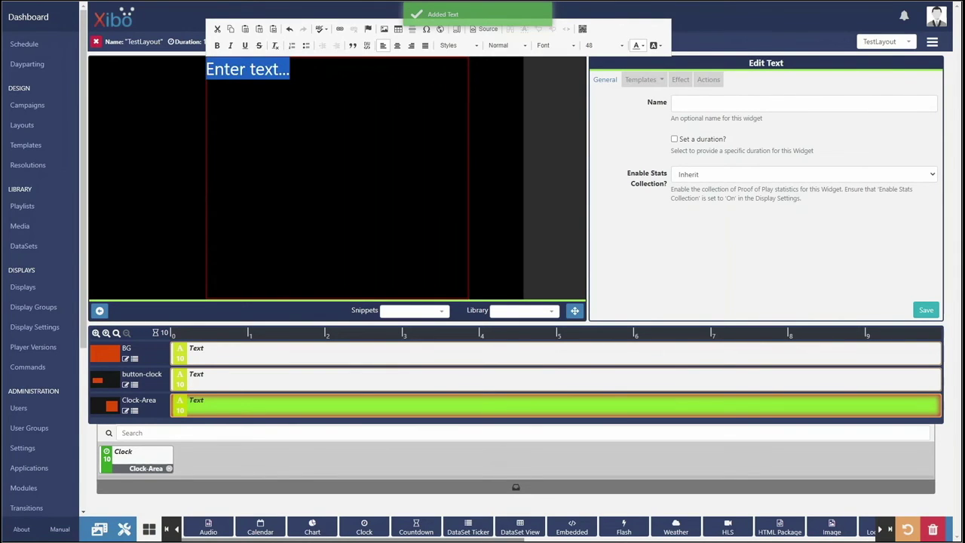
pyautogui.press('Delete')
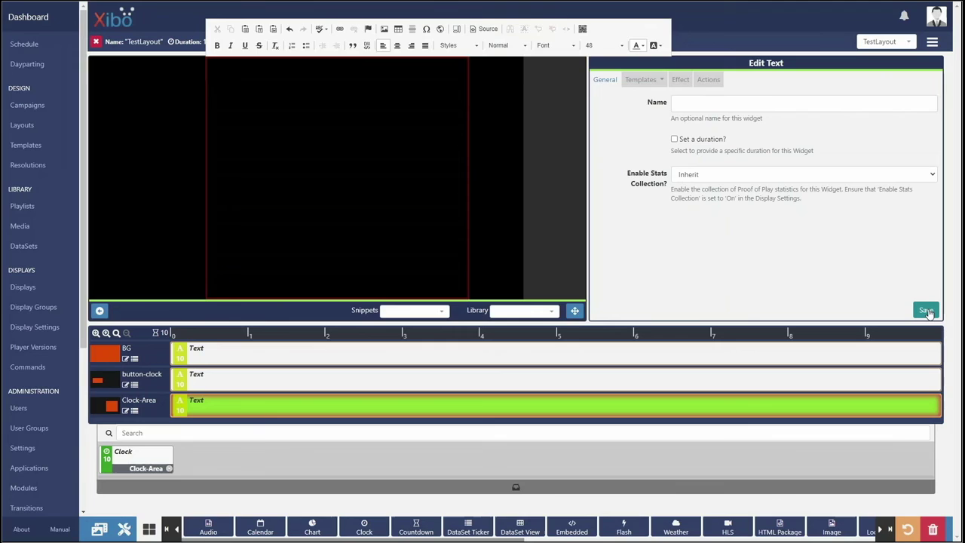
pyautogui.click(927, 310)
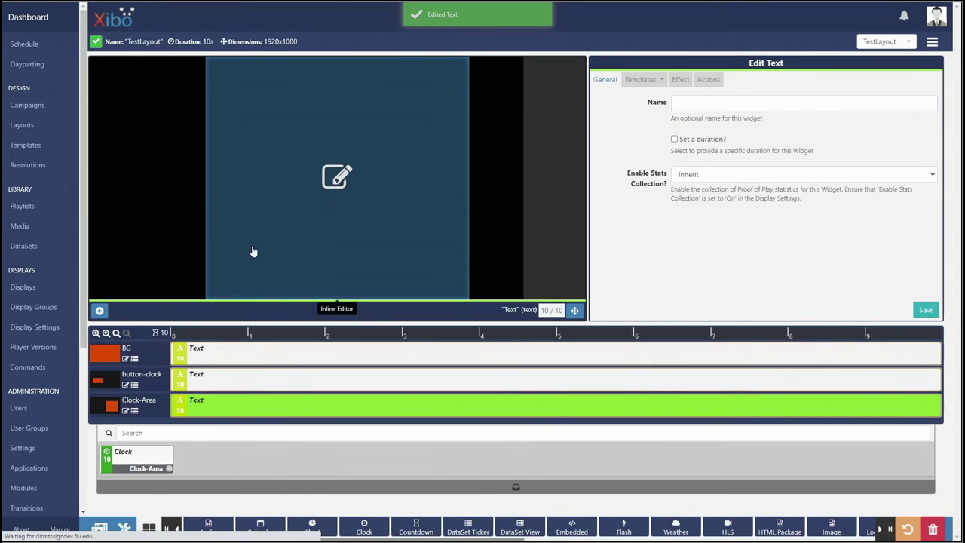
pyautogui.click(100, 312)
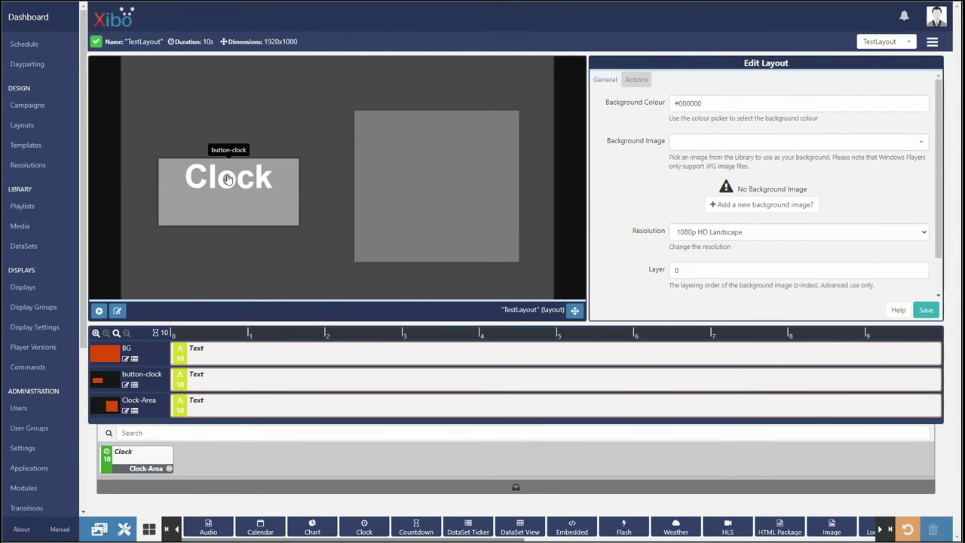
# Publish TestLayout with the Publish Now option enabled
pyautogui.click(933, 43)
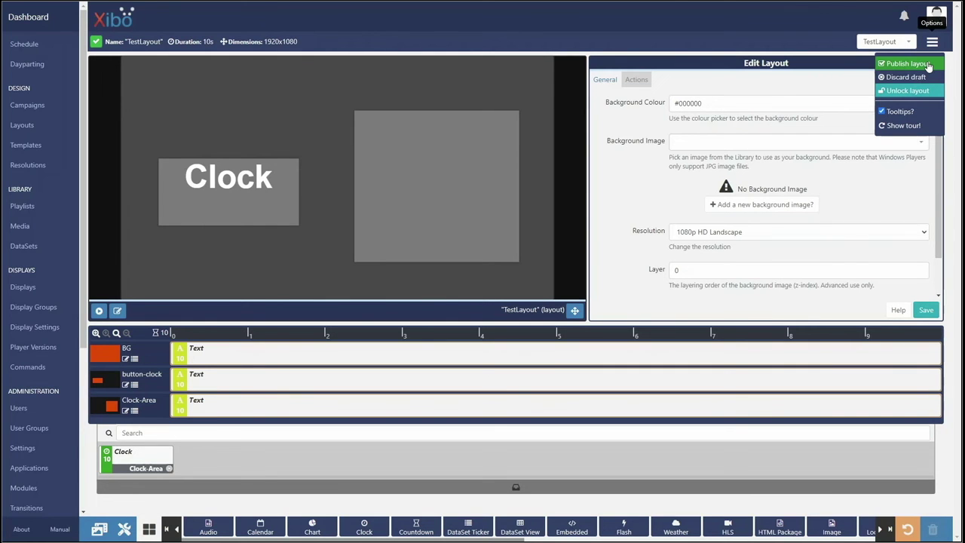
pyautogui.click(928, 67)
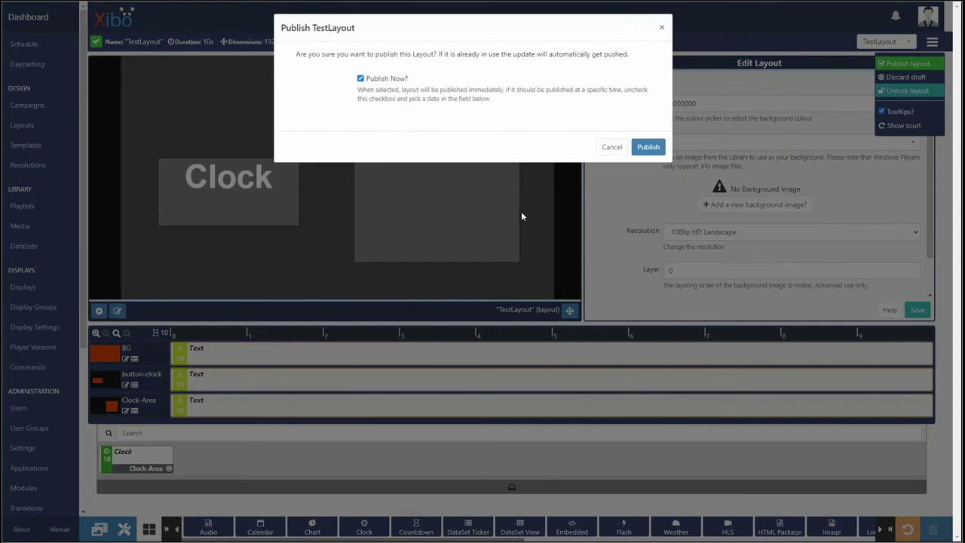
pyautogui.click(647, 147)
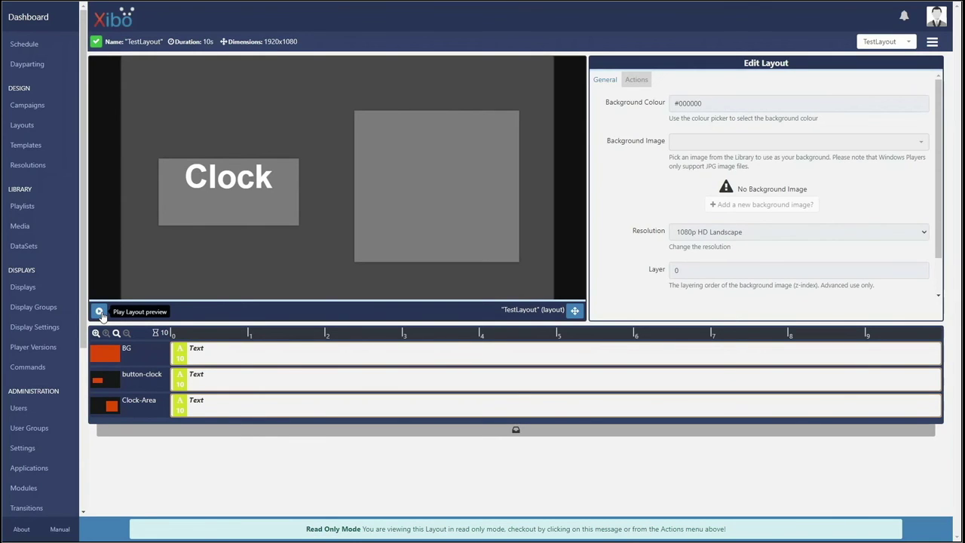
# Play the published layout's preview to check the clock interaction, expand the drawer to view its Clock widget, and stop the preview
pyautogui.click(100, 312)
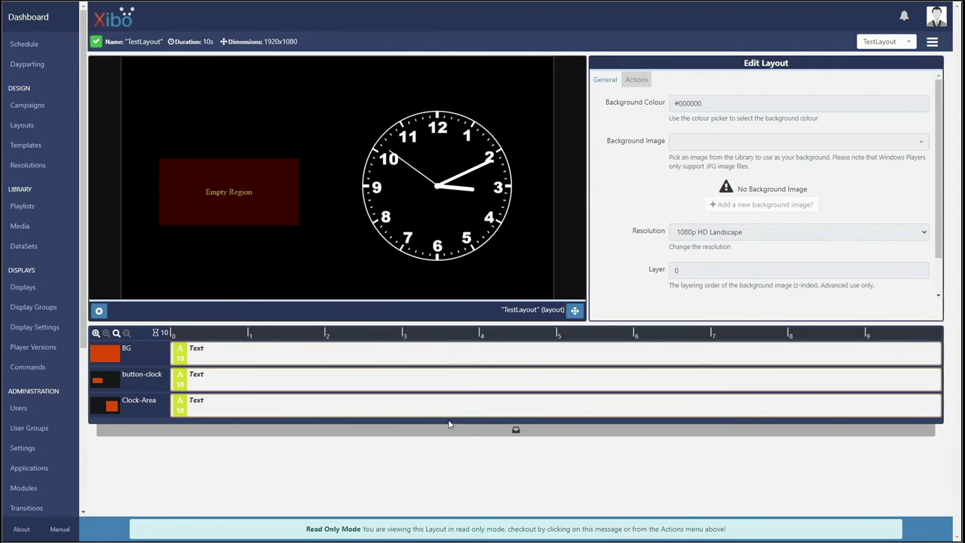
pyautogui.click(473, 434)
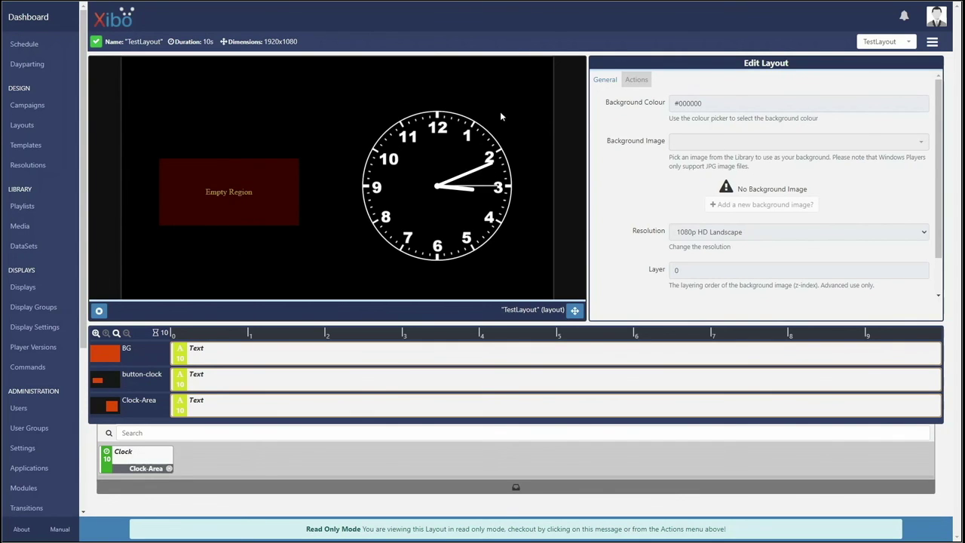
pyautogui.click(98, 310)
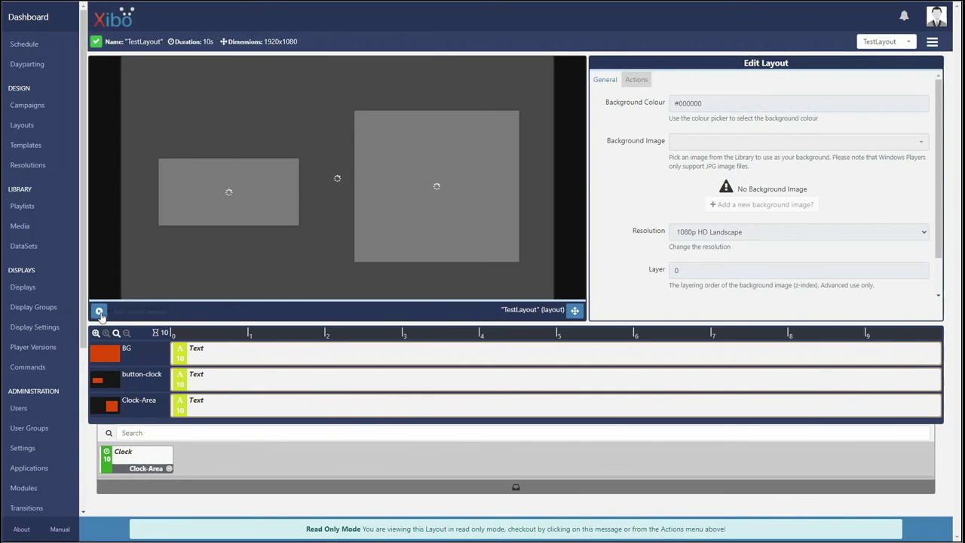